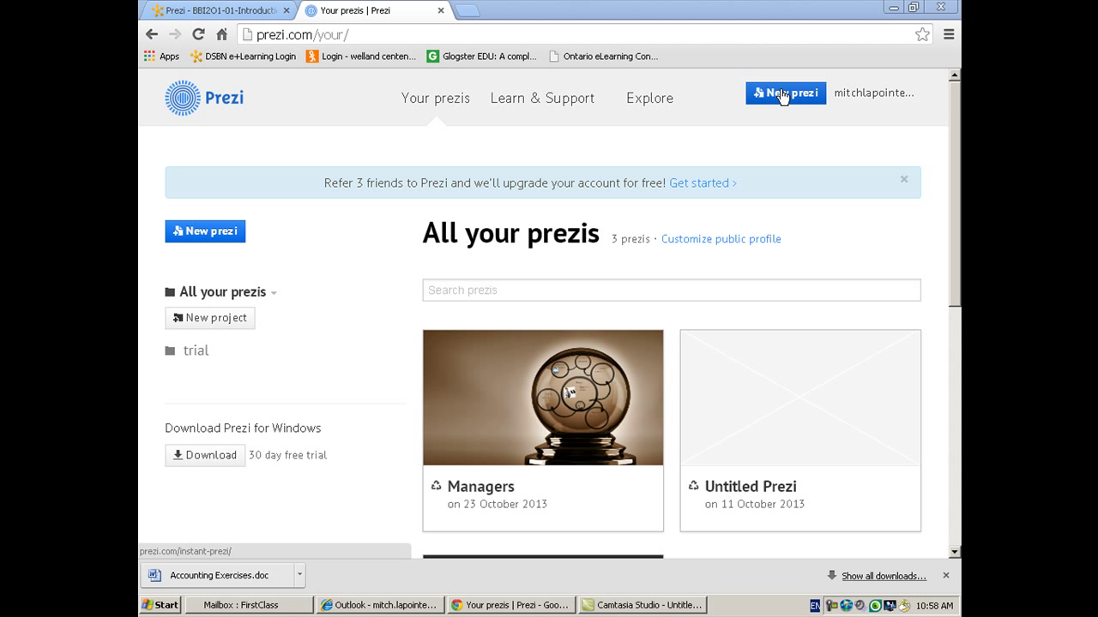
Create a new prezi from the white Explain a Topic template in the Classic collection
click(782, 96)
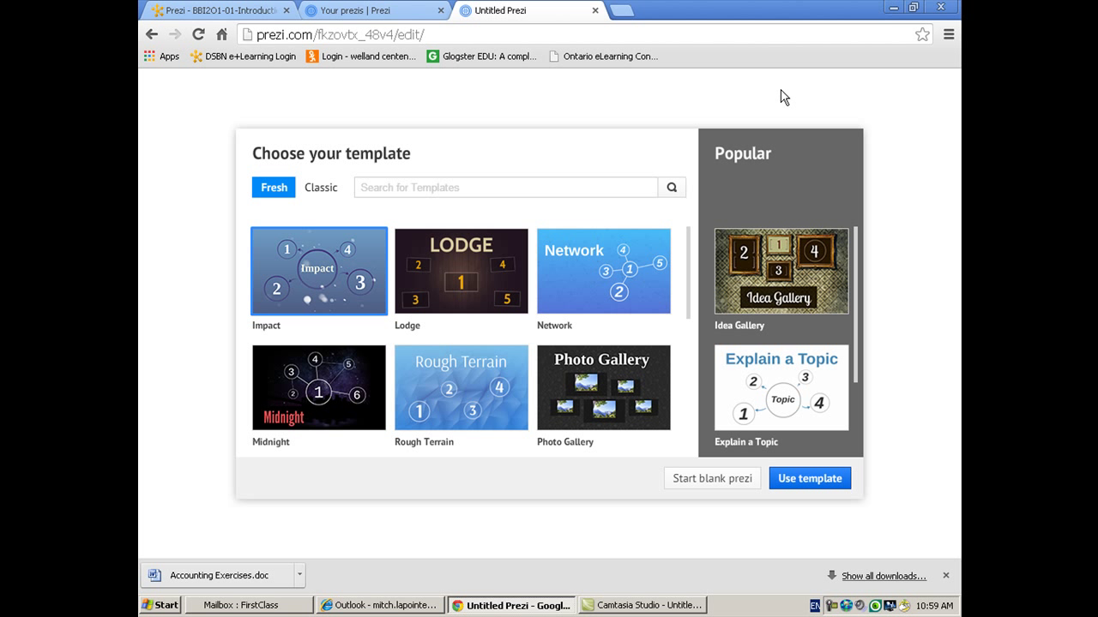
click(321, 189)
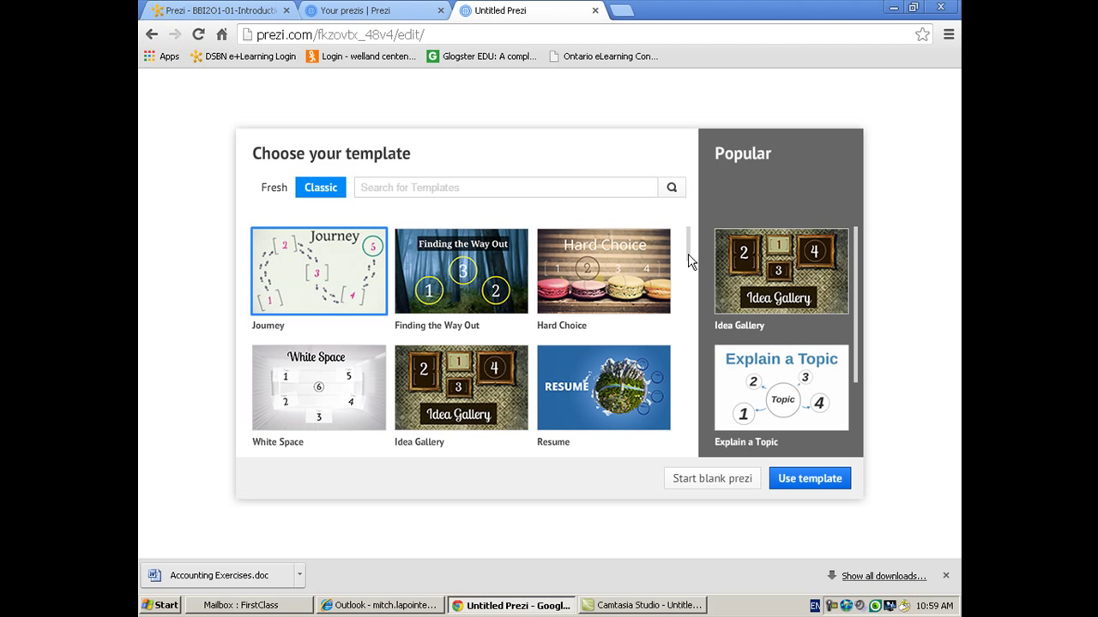
drag(690, 256, 690, 296)
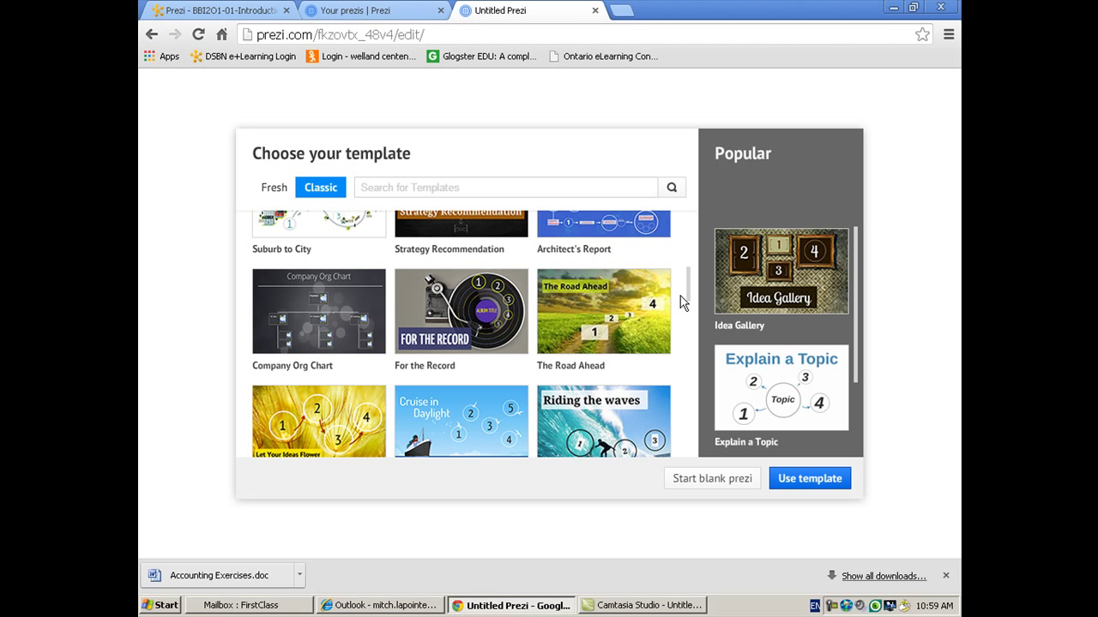
drag(689, 294, 690, 316)
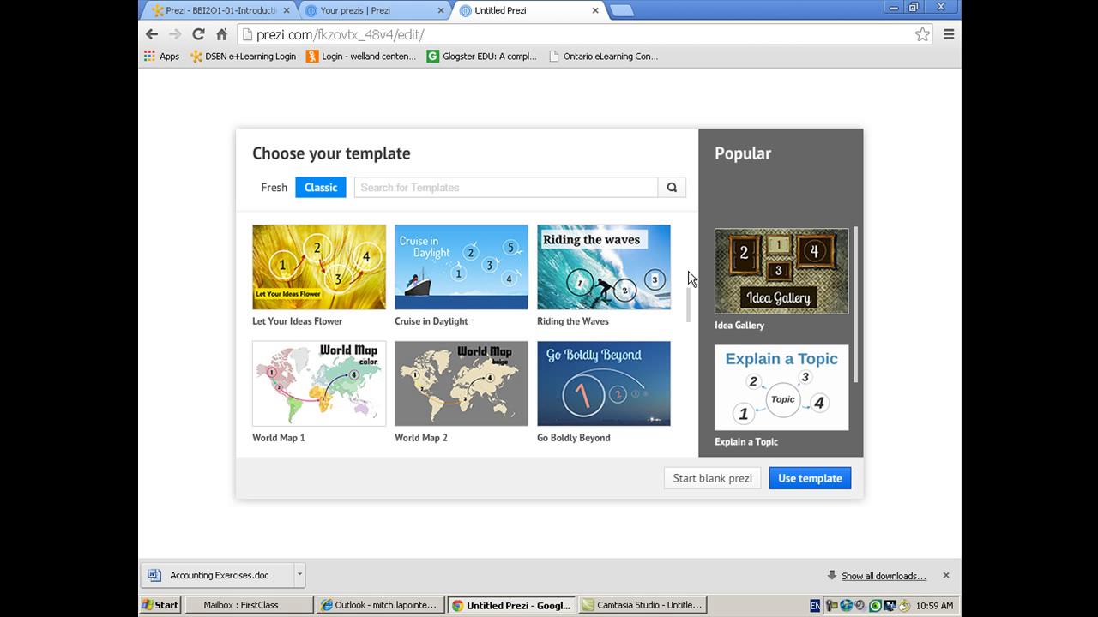
drag(692, 297, 691, 326)
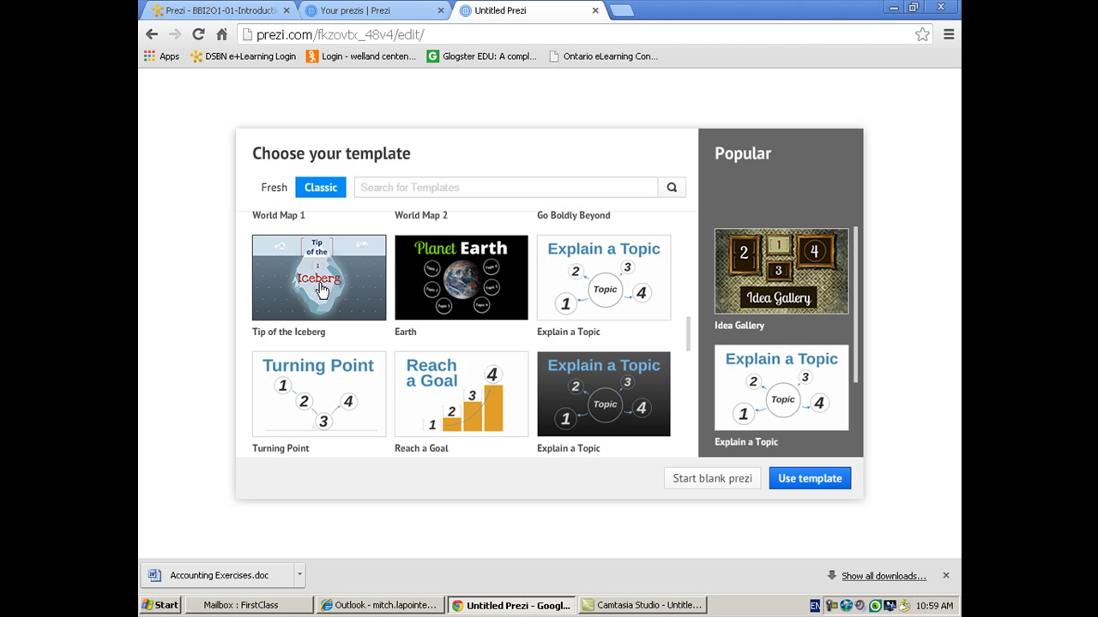
click(604, 296)
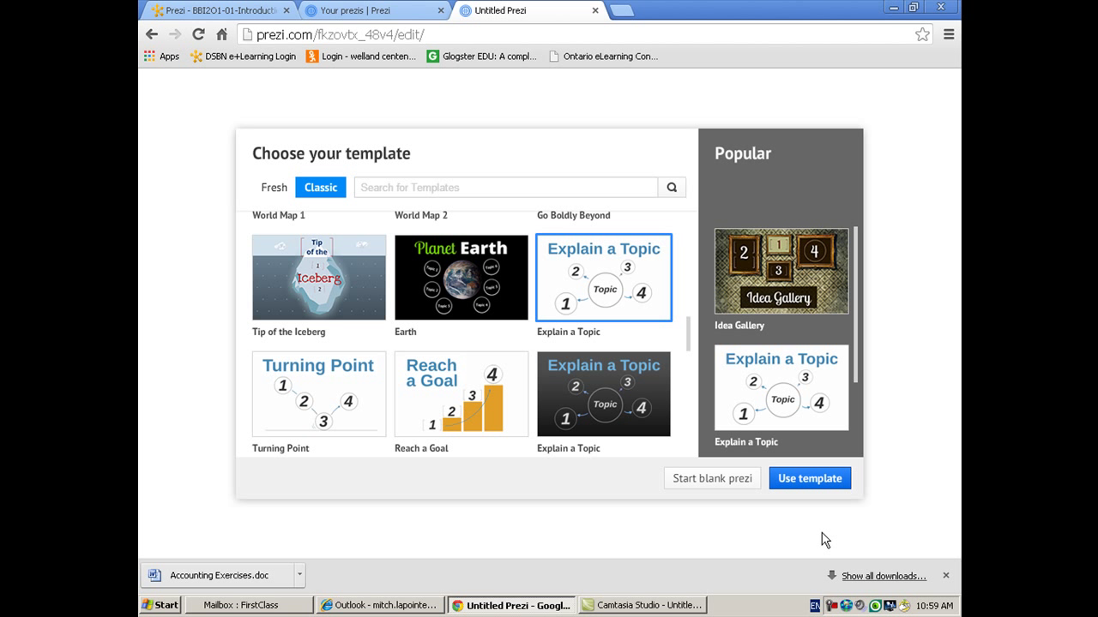
click(809, 478)
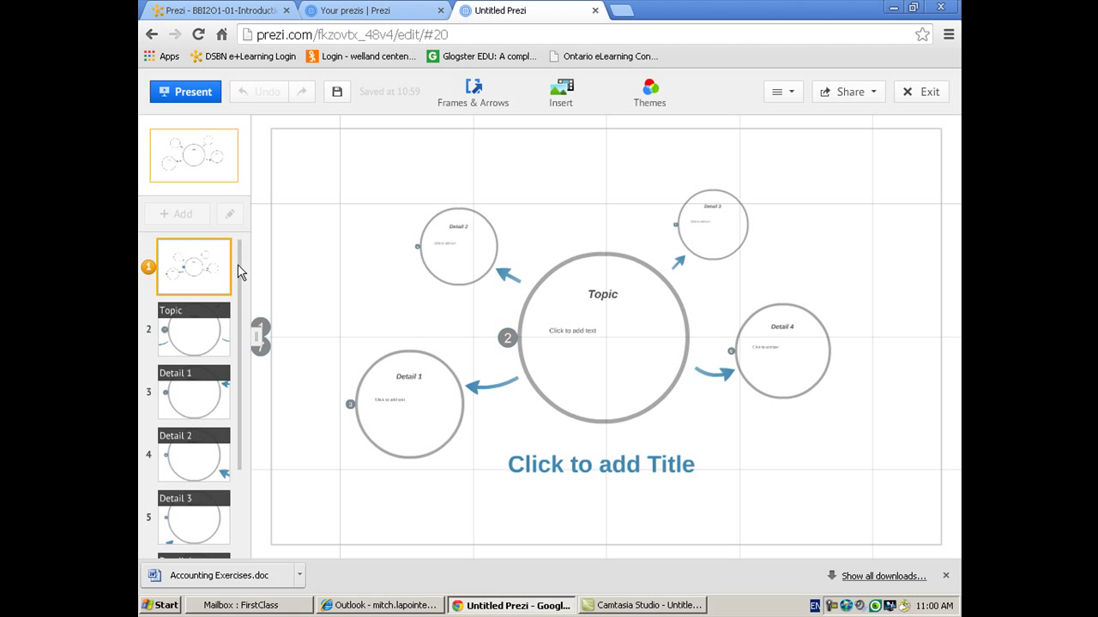
click(199, 327)
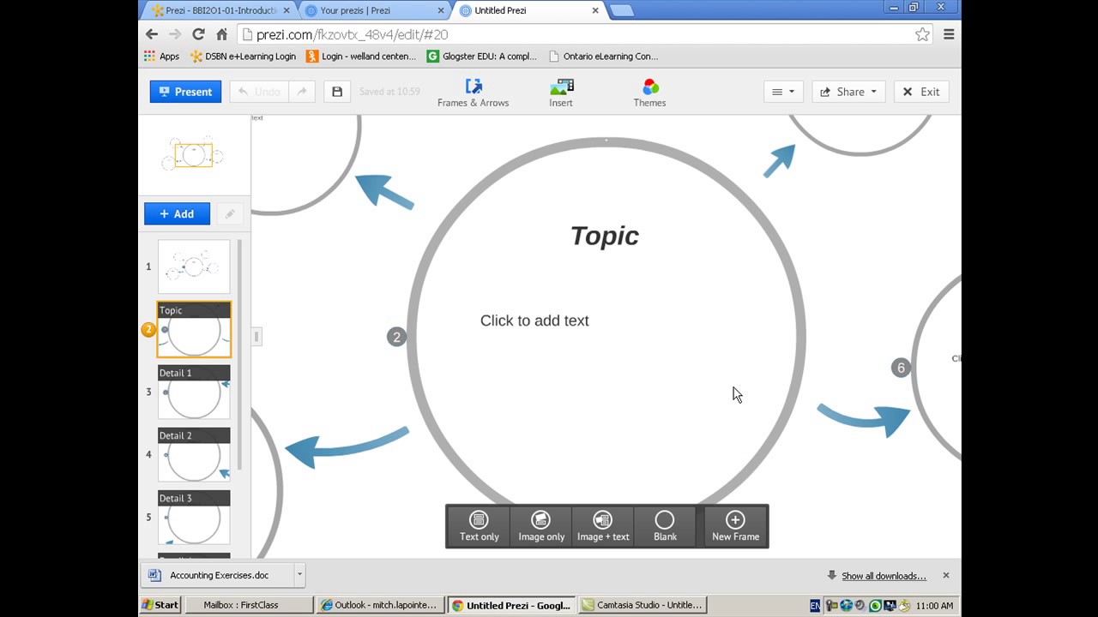
click(735, 530)
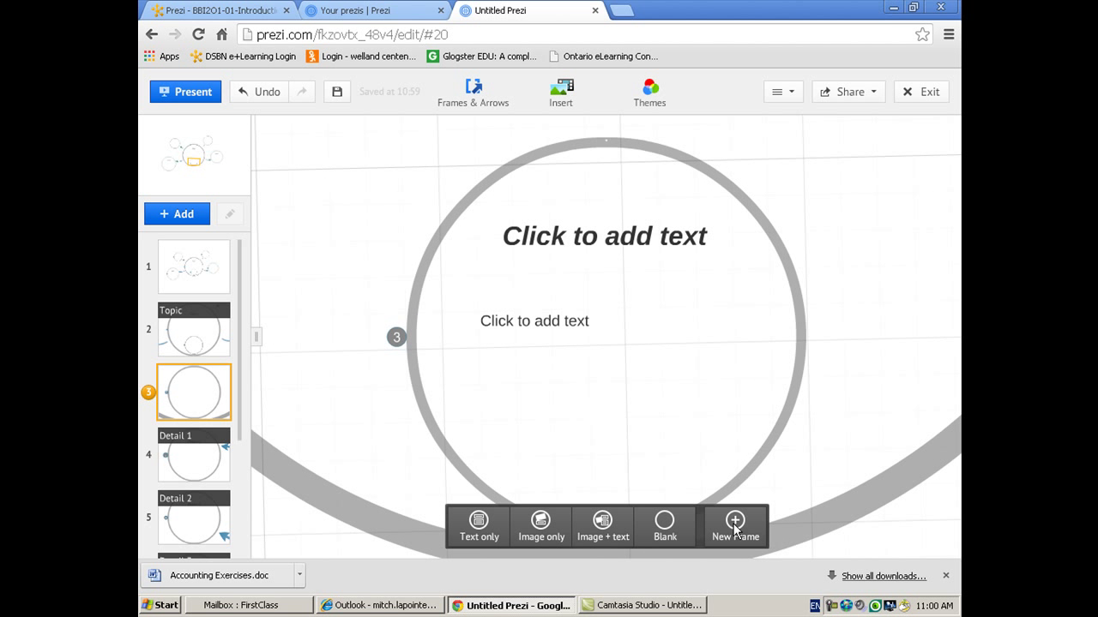
click(255, 94)
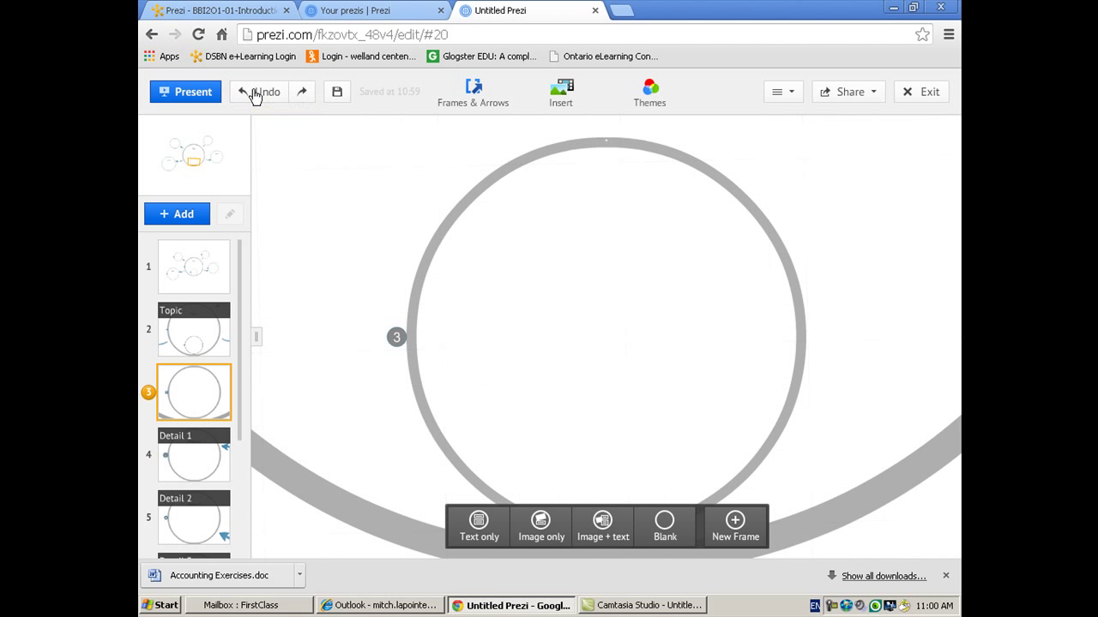
click(257, 93)
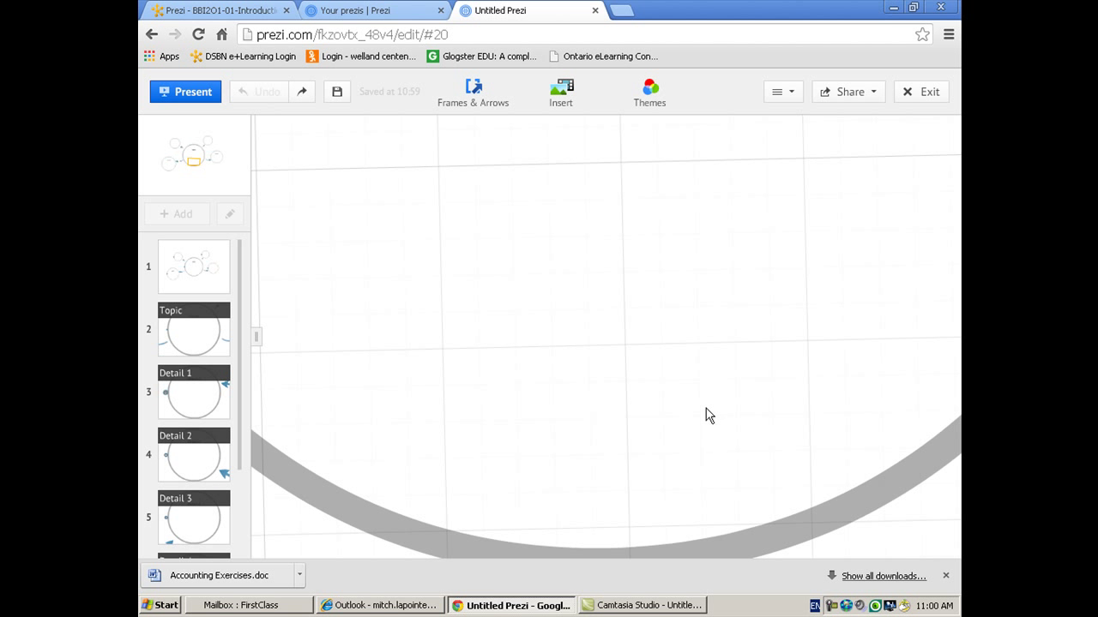
Draw a circle frame above the Topic frame, between the Detail 2 and Detail 3 frames
click(213, 183)
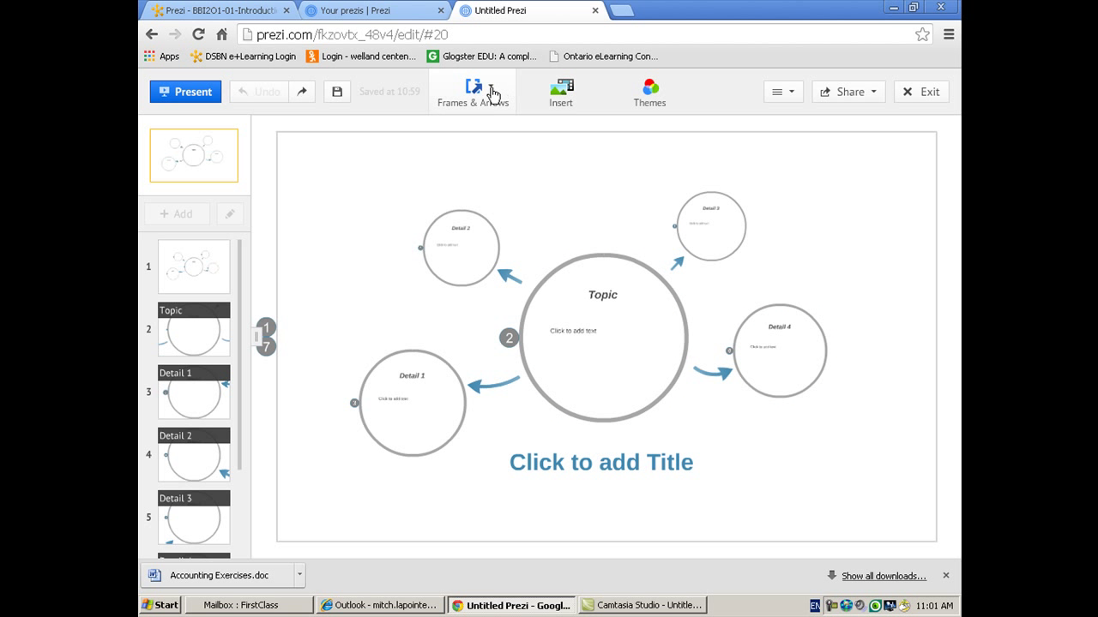
click(493, 94)
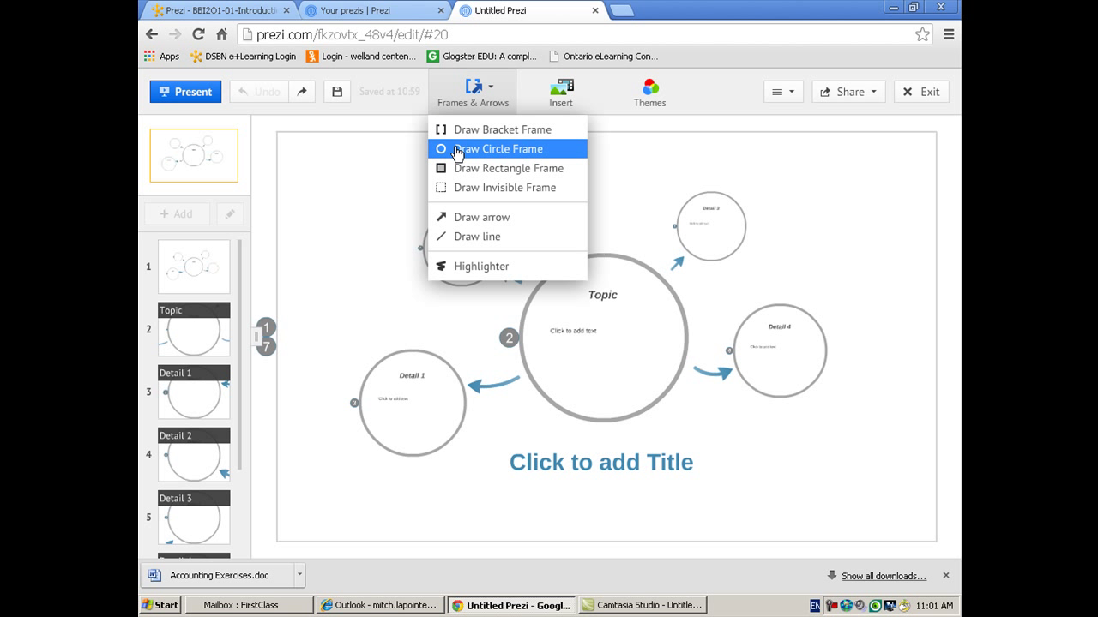
click(455, 150)
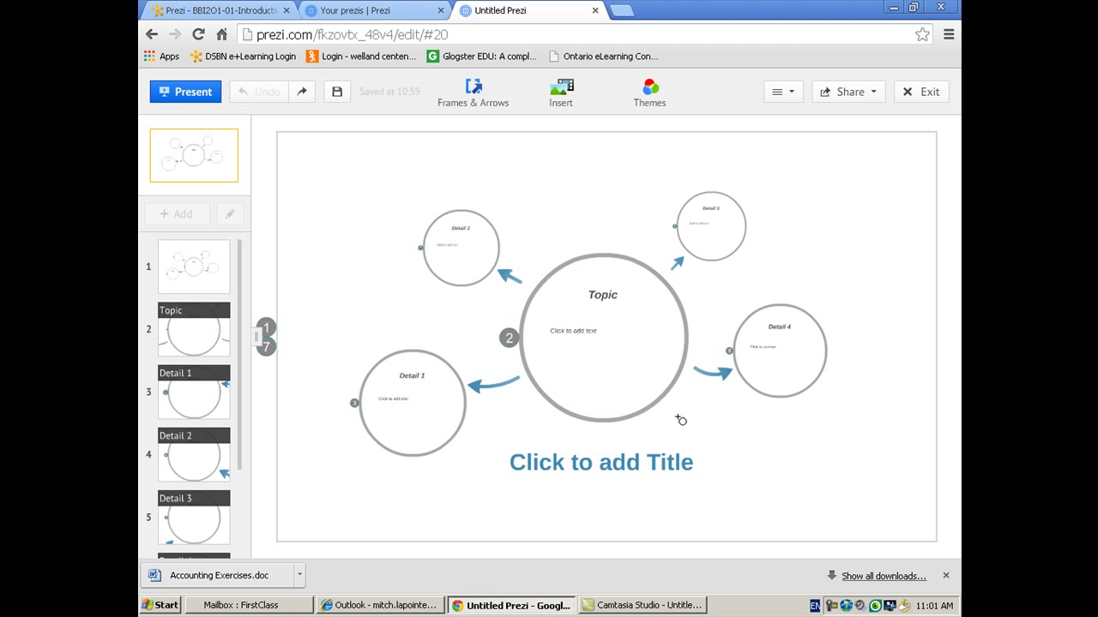
drag(536, 185, 592, 235)
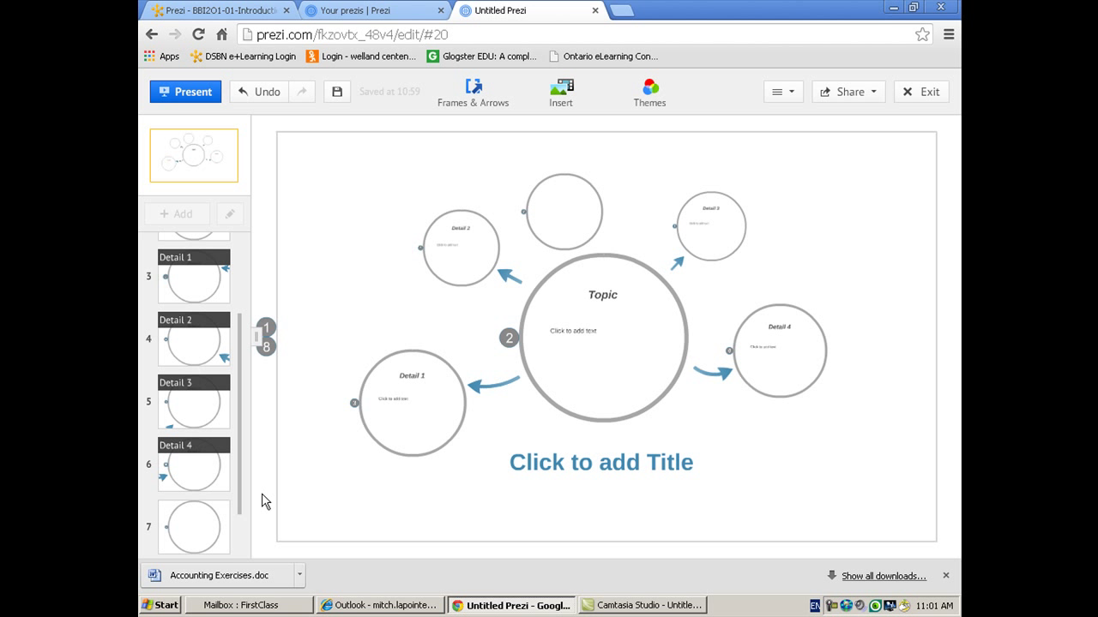
Apply the Image + text layout to the new circle frame above the Topic frame
click(563, 217)
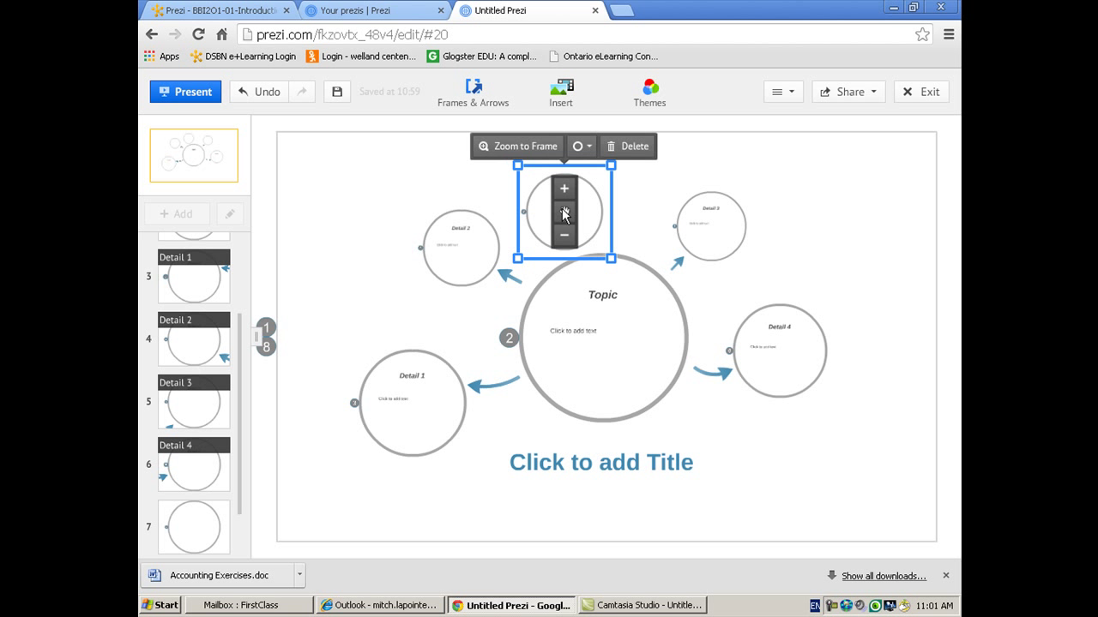
click(530, 148)
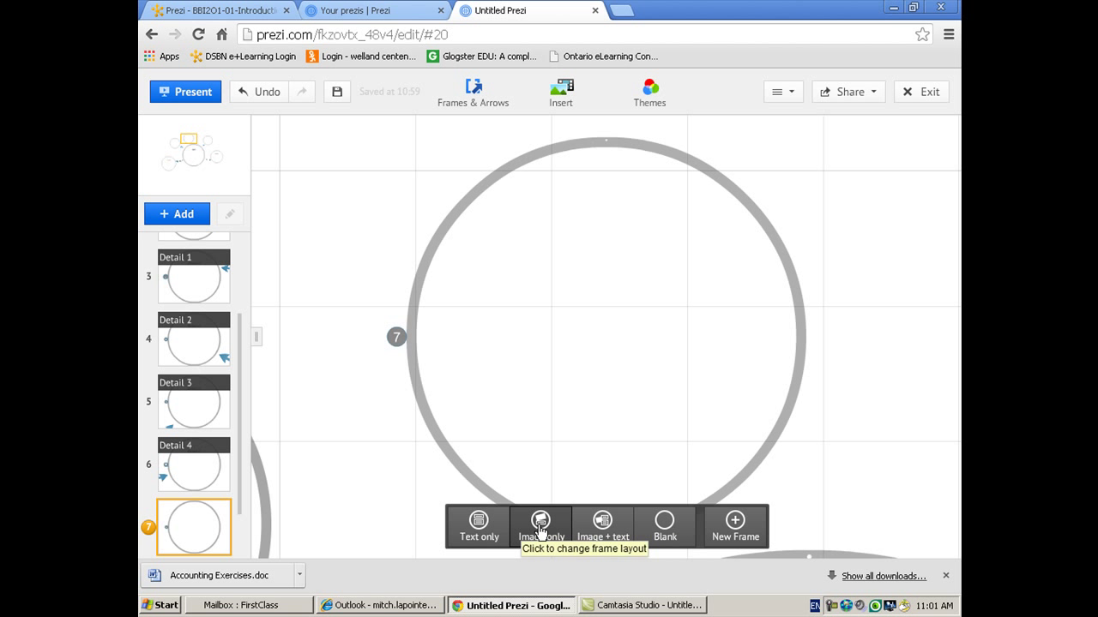
click(603, 524)
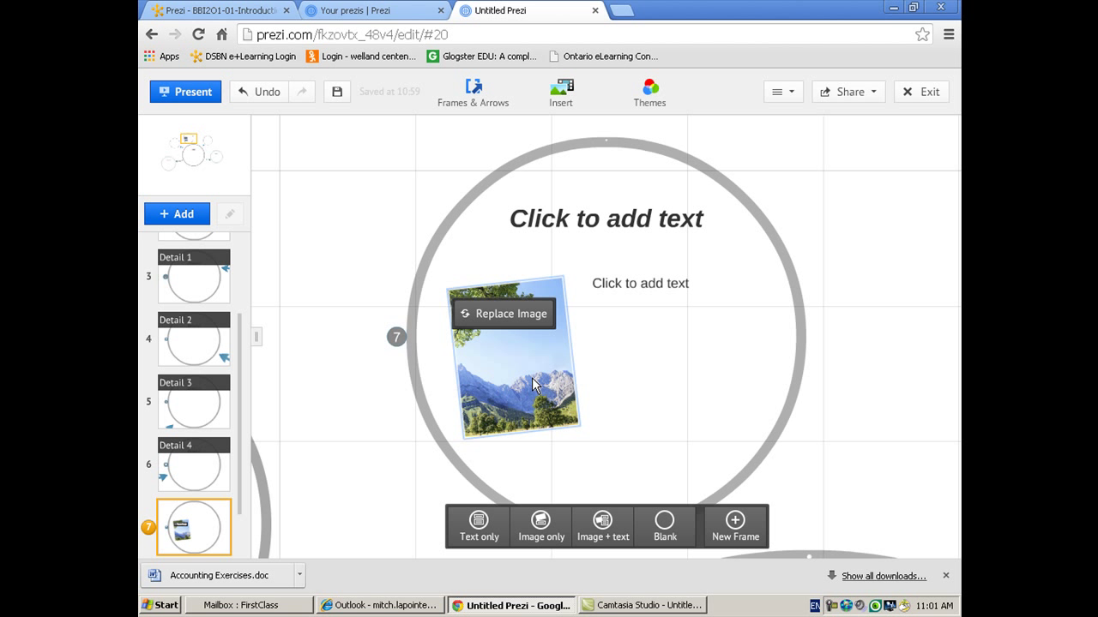
Draw another circle frame below the Detail 4 frame, at the lower right of the Topic frame
click(227, 196)
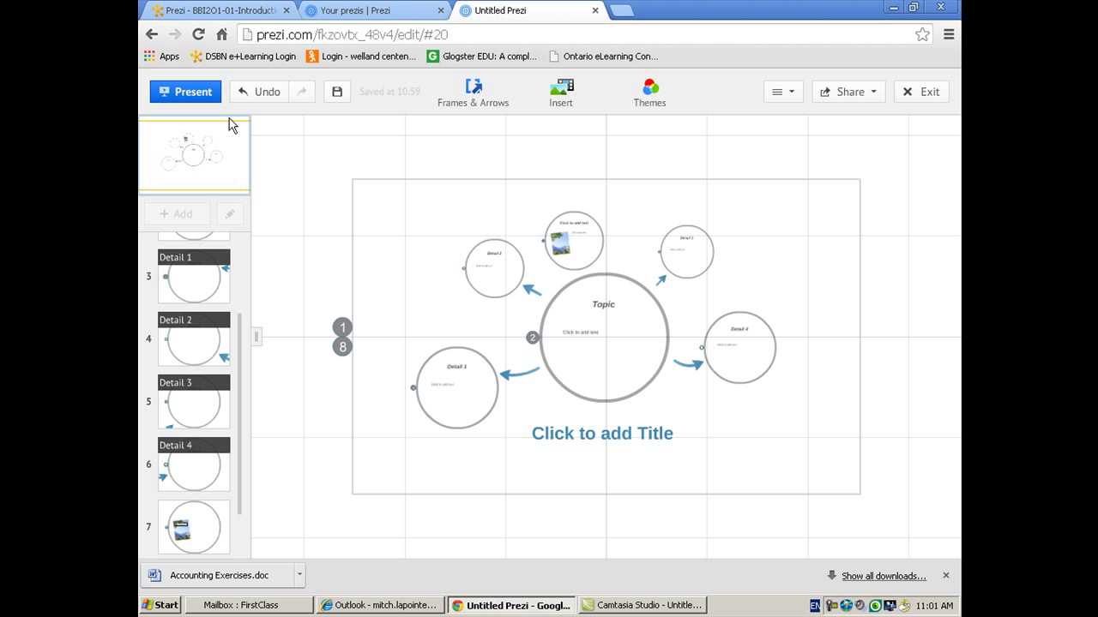
click(495, 92)
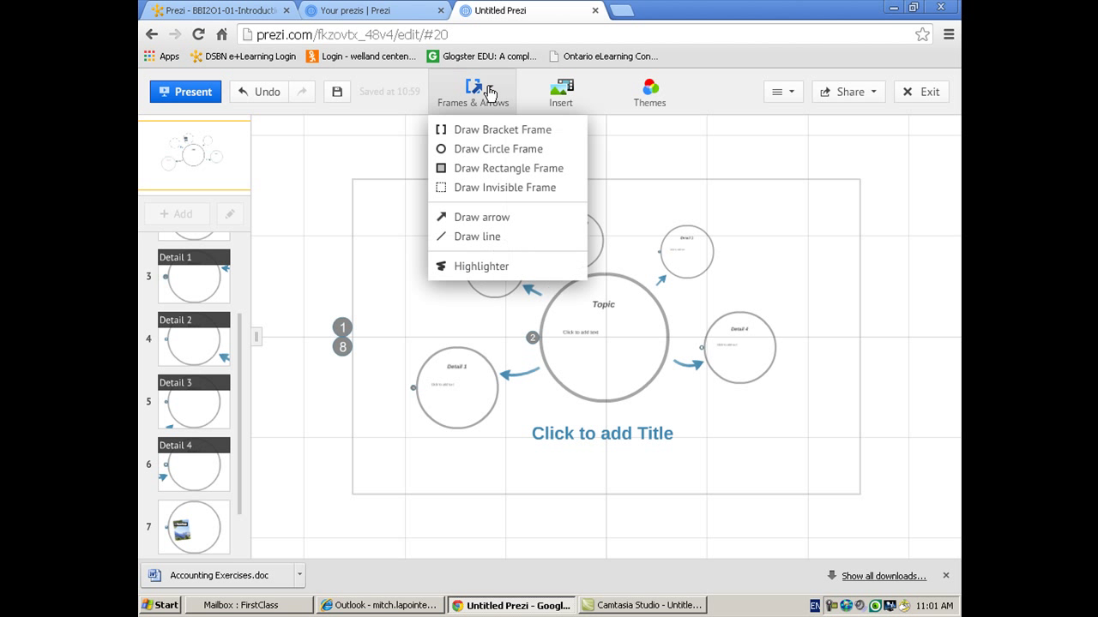
click(461, 154)
drag(674, 398, 716, 445)
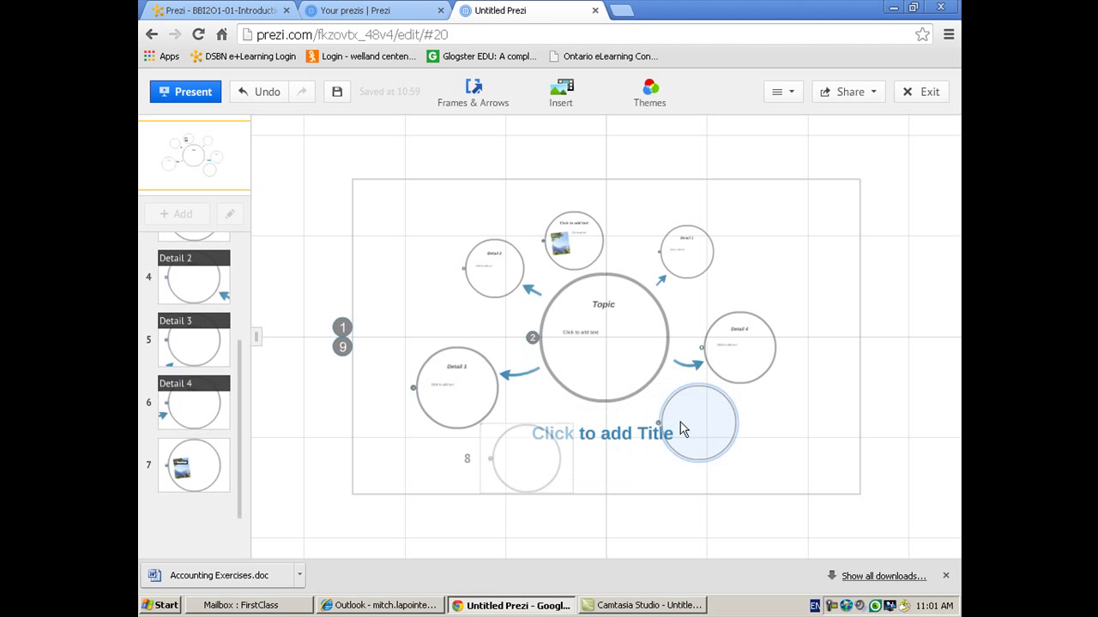
Move the title placeholder above the Detail 3 frame and zoom in on the empty circle frame below Detail 4
drag(623, 437, 700, 199)
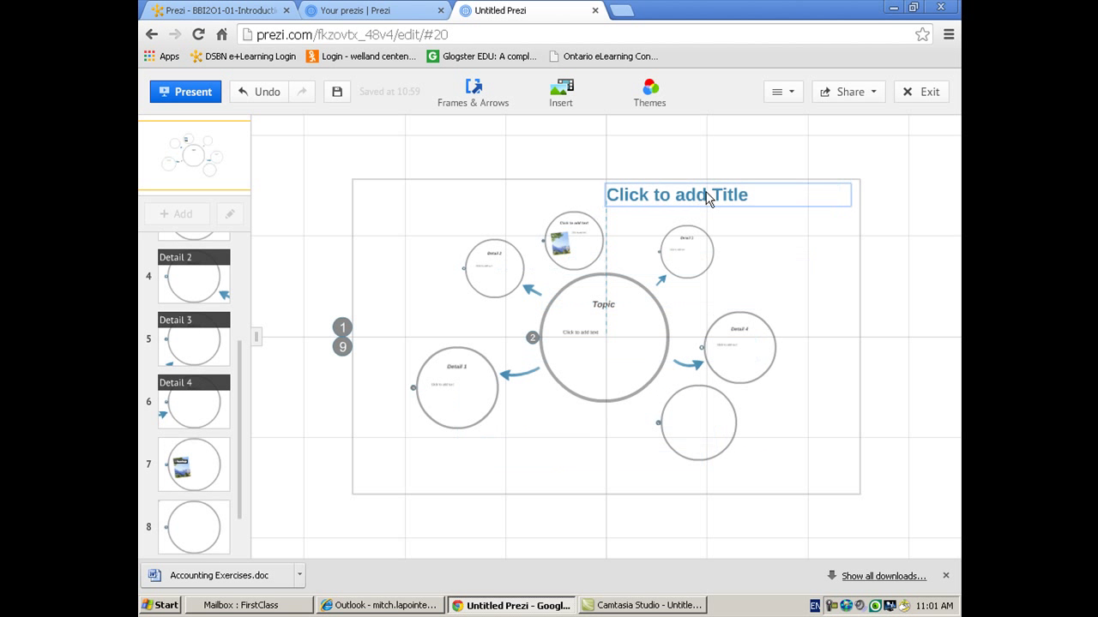
click(677, 436)
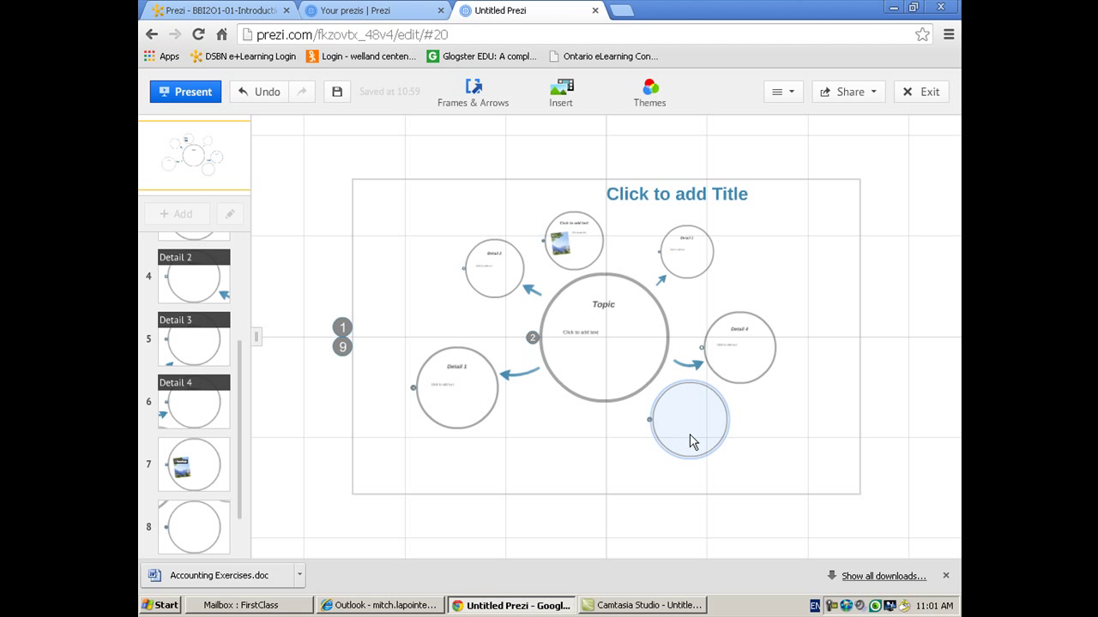
click(697, 444)
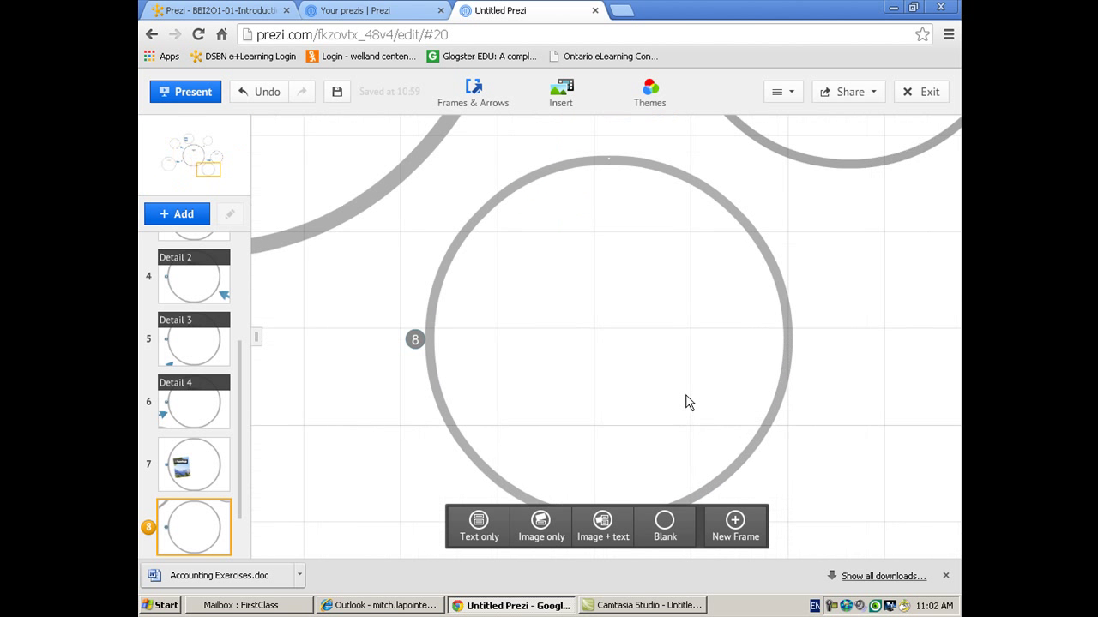
click(775, 276)
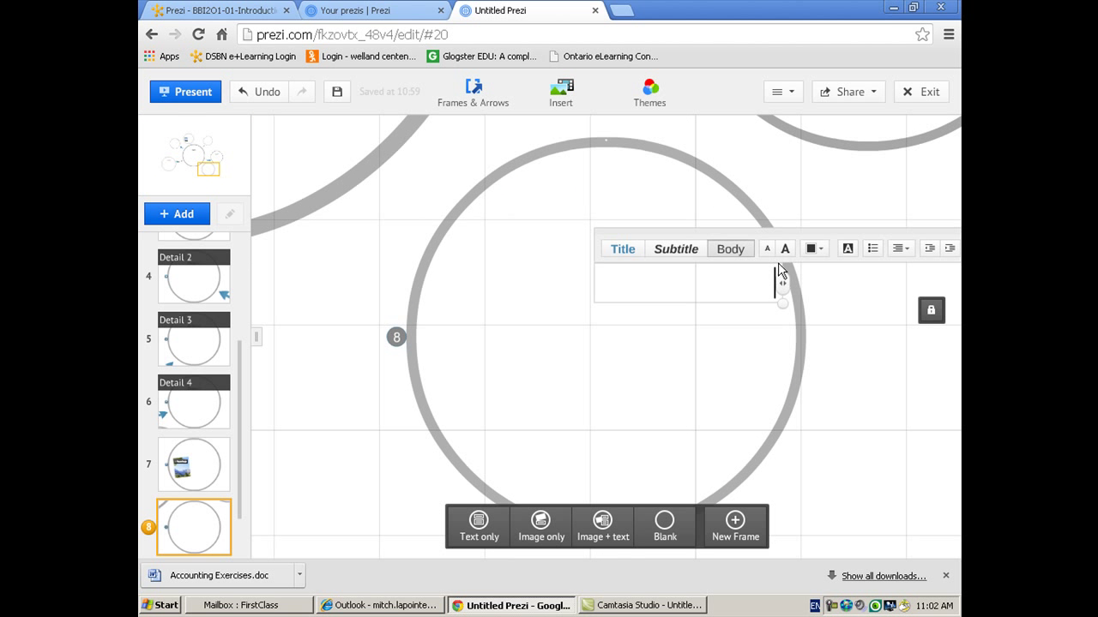
click(797, 307)
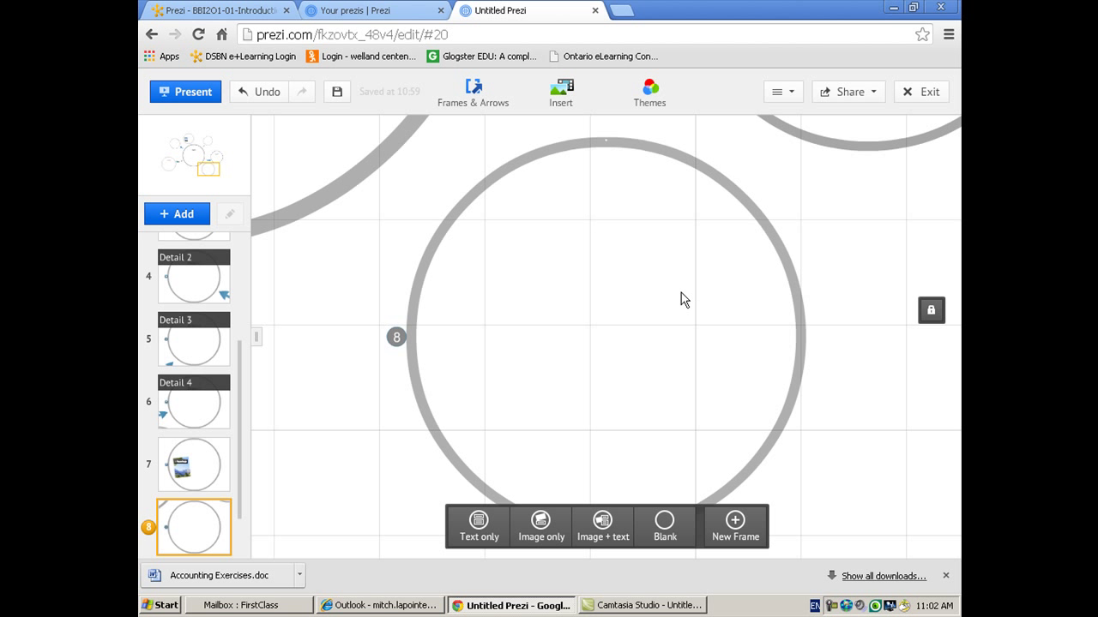
click(762, 447)
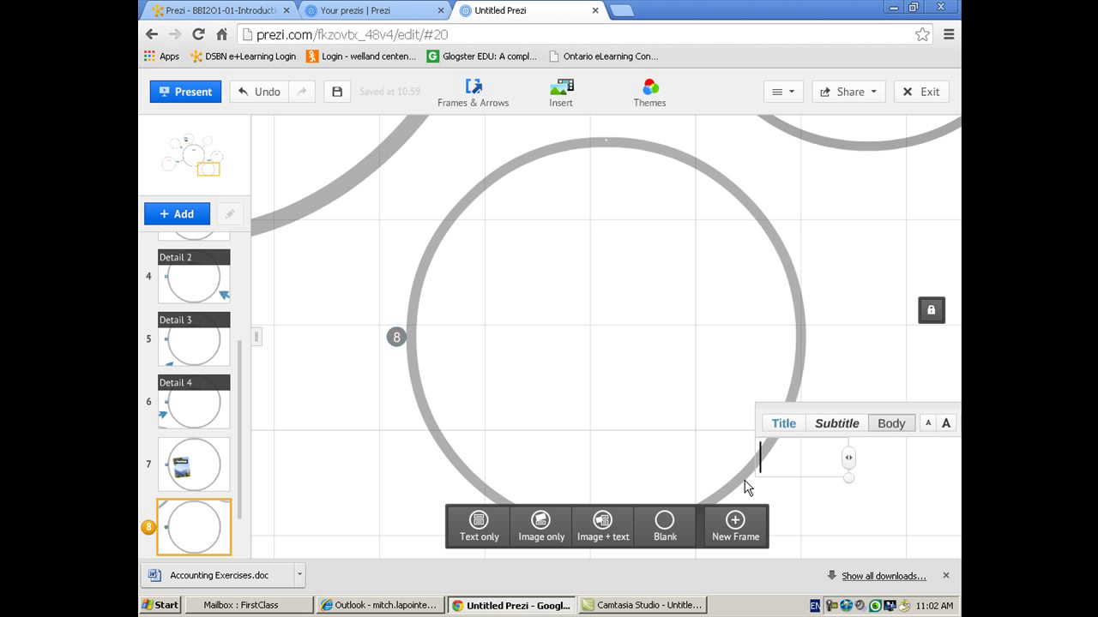
click(722, 440)
key(Escape)
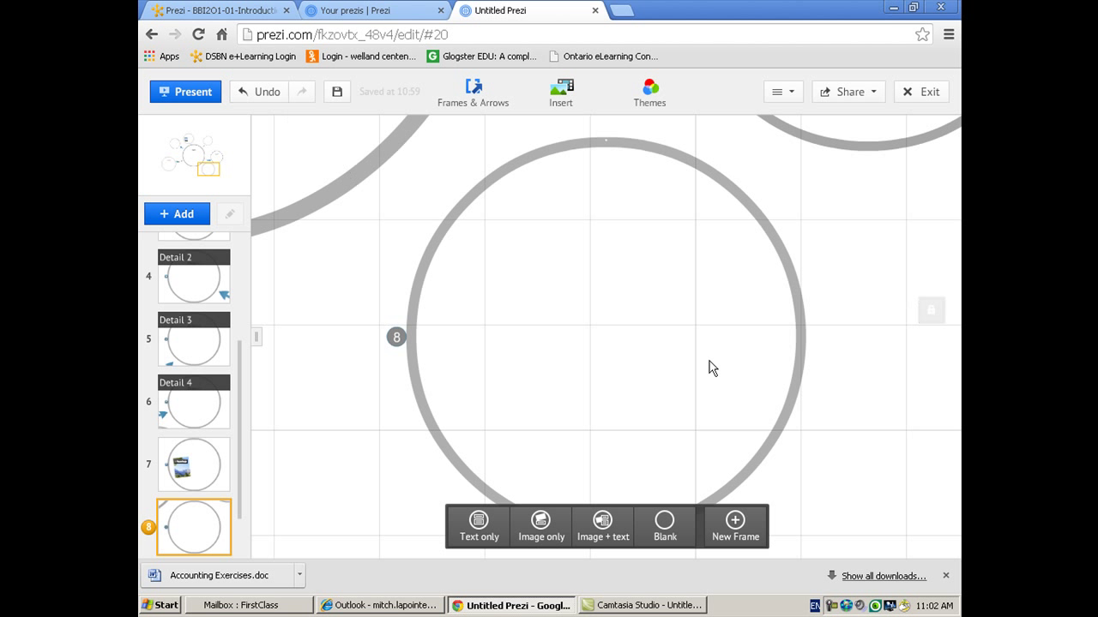
Apply the Image + text layout to the circle frame below Detail 4 and shrink the frame slightly
click(600, 532)
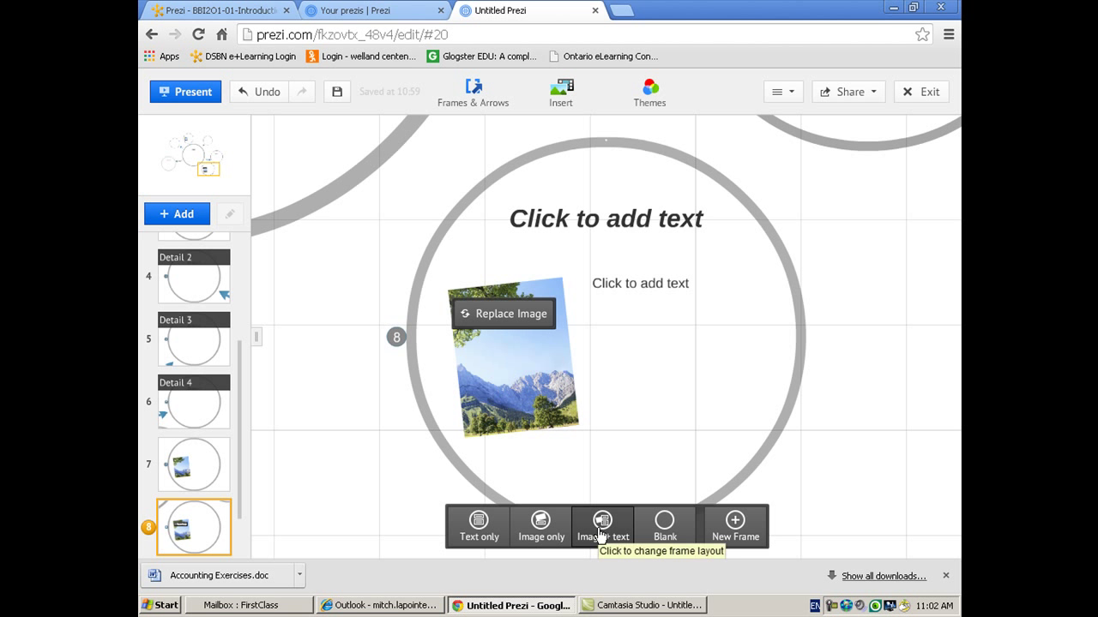
click(228, 154)
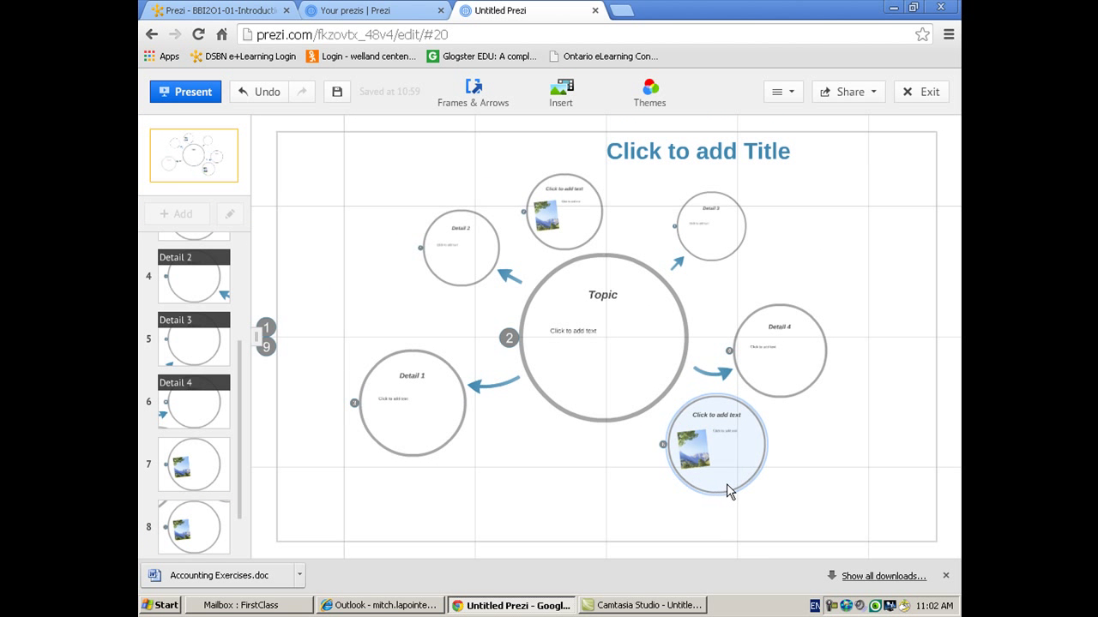
click(729, 497)
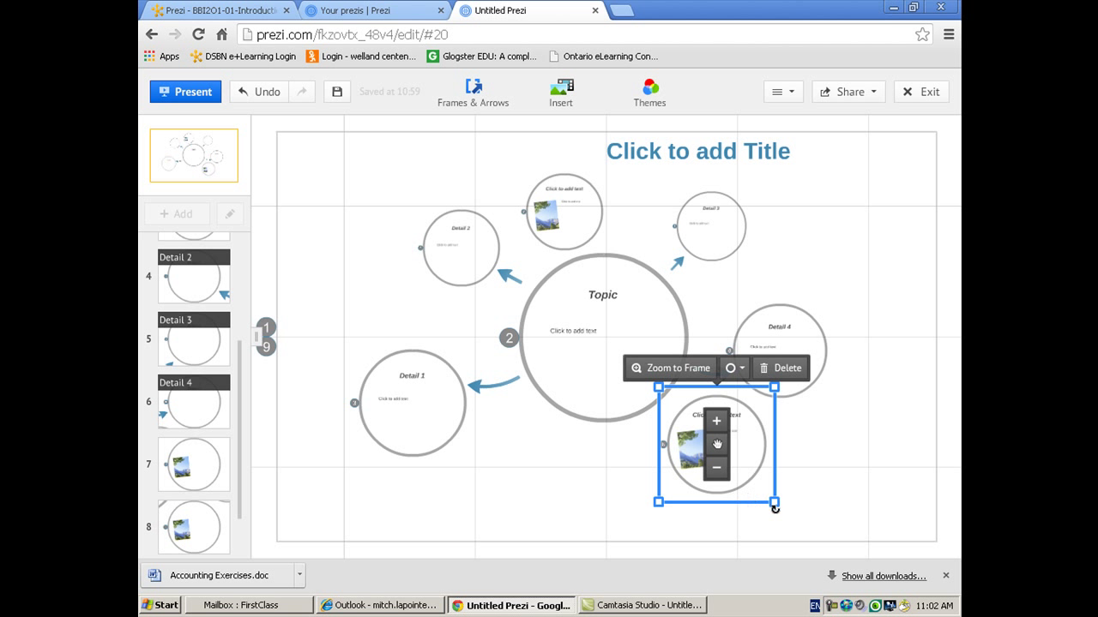
drag(774, 503, 762, 490)
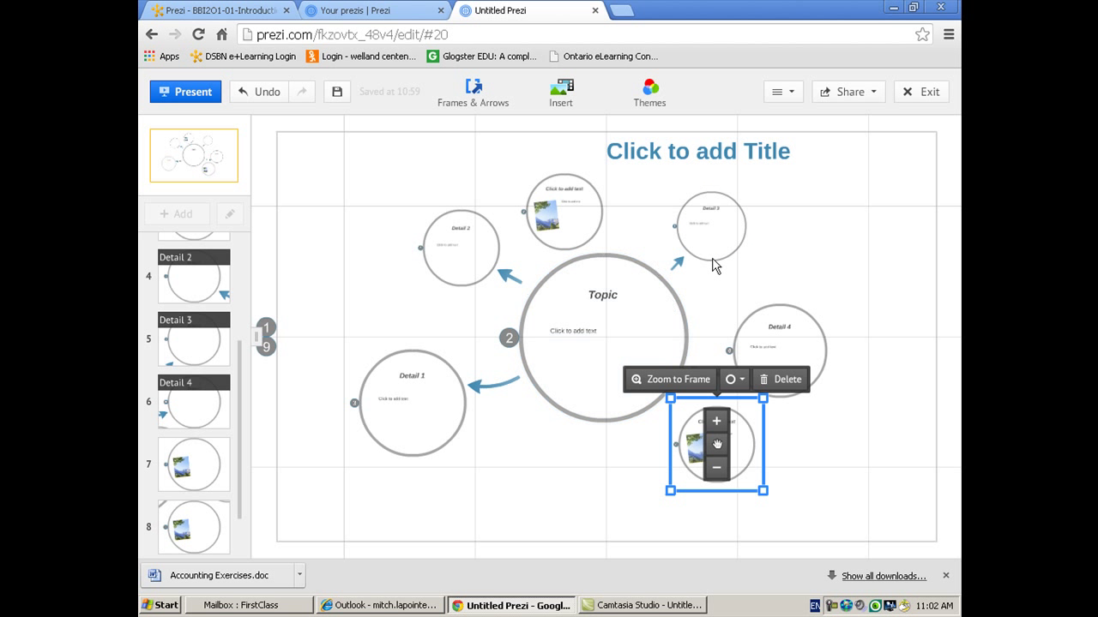
Draw an arrow from the Topic frame to the circle frame below Detail 4, reducing its thickness and bending it into a curve
click(489, 93)
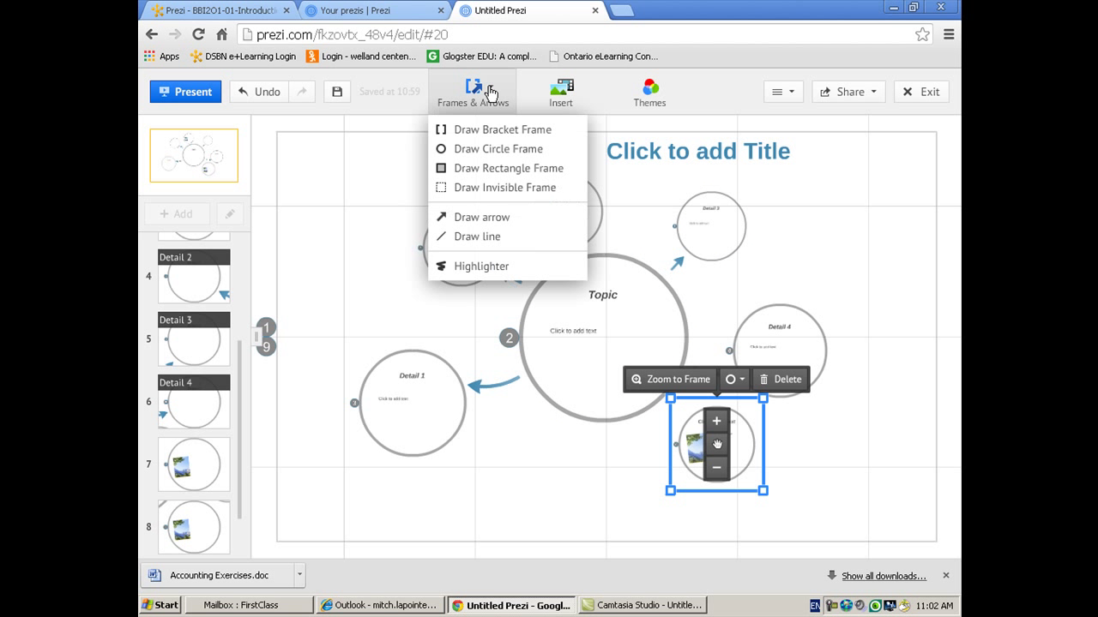
click(448, 218)
mouse_move(669, 402)
mouse_down()
mouse_move(725, 451)
mouse_move(718, 443)
mouse_up()
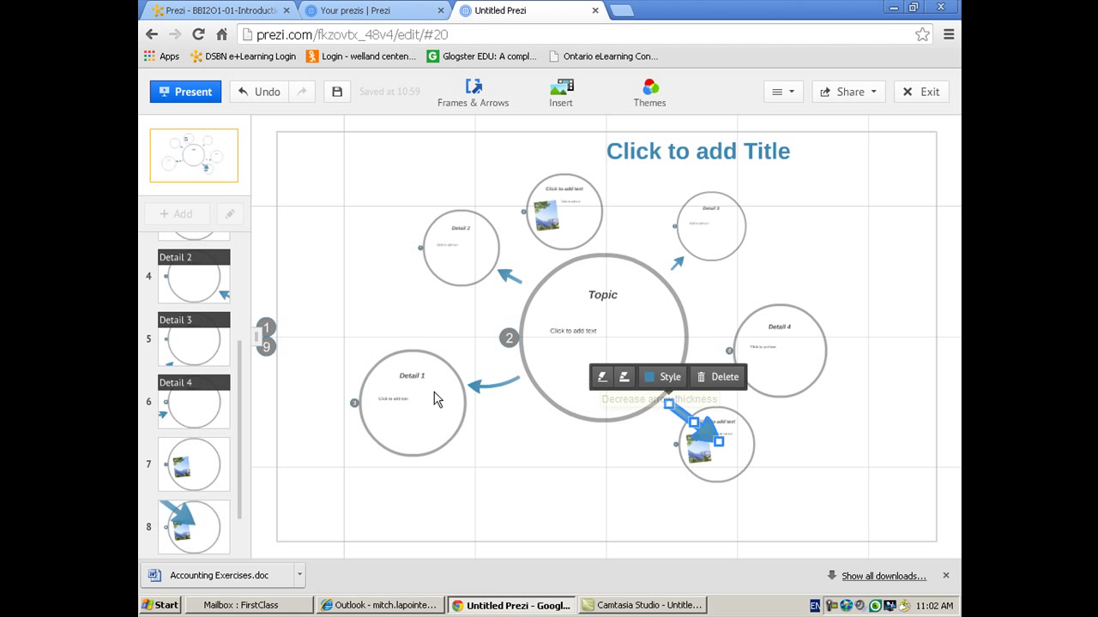
click(599, 380)
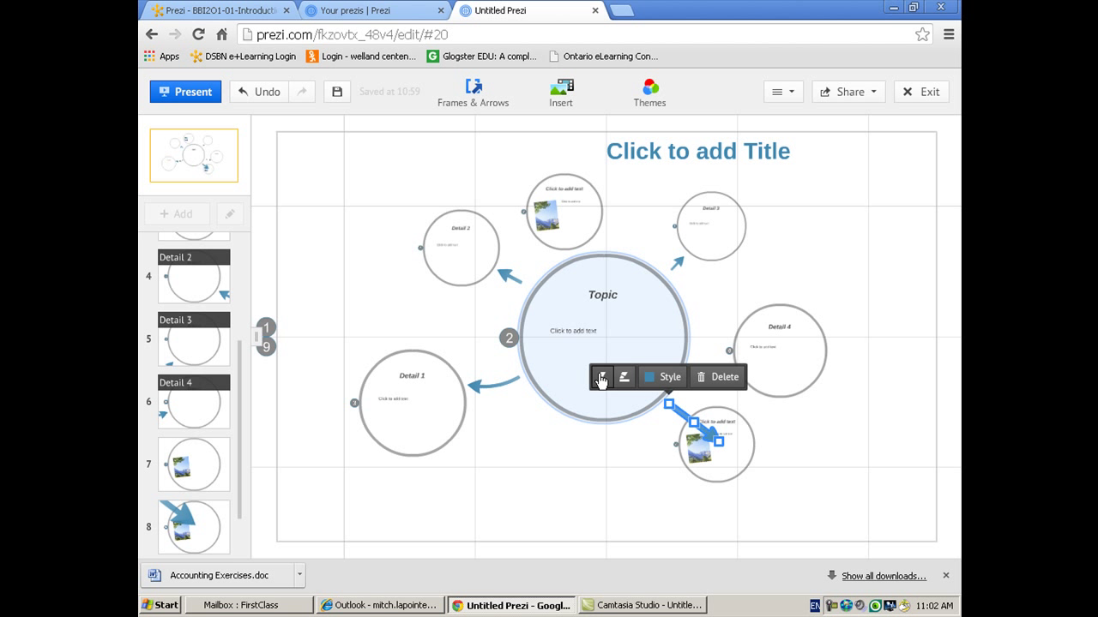
drag(695, 426, 682, 424)
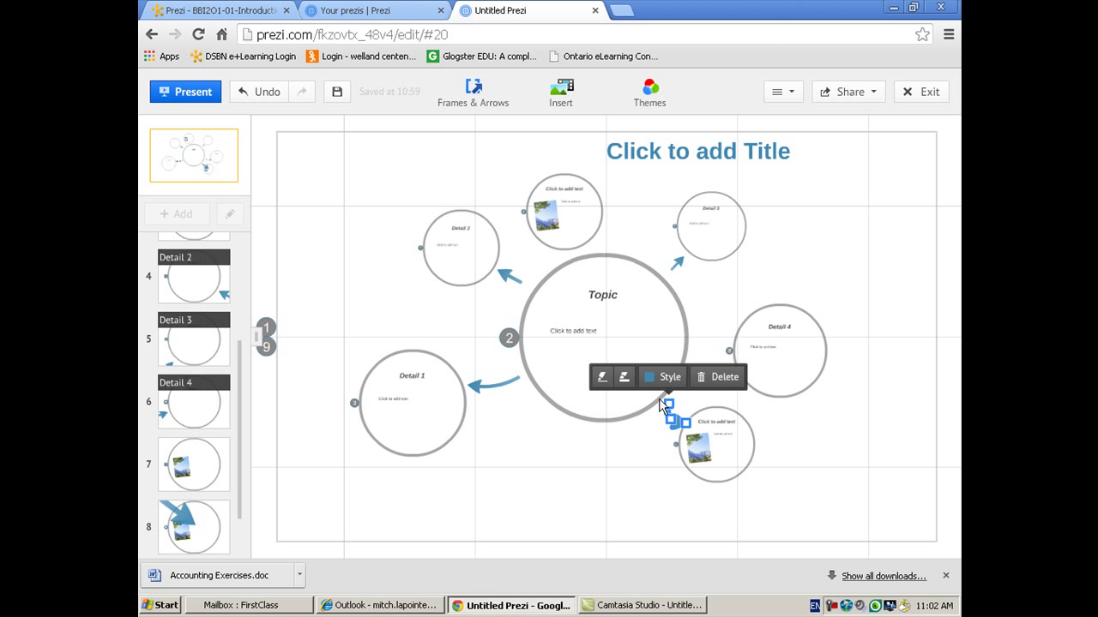
click(602, 379)
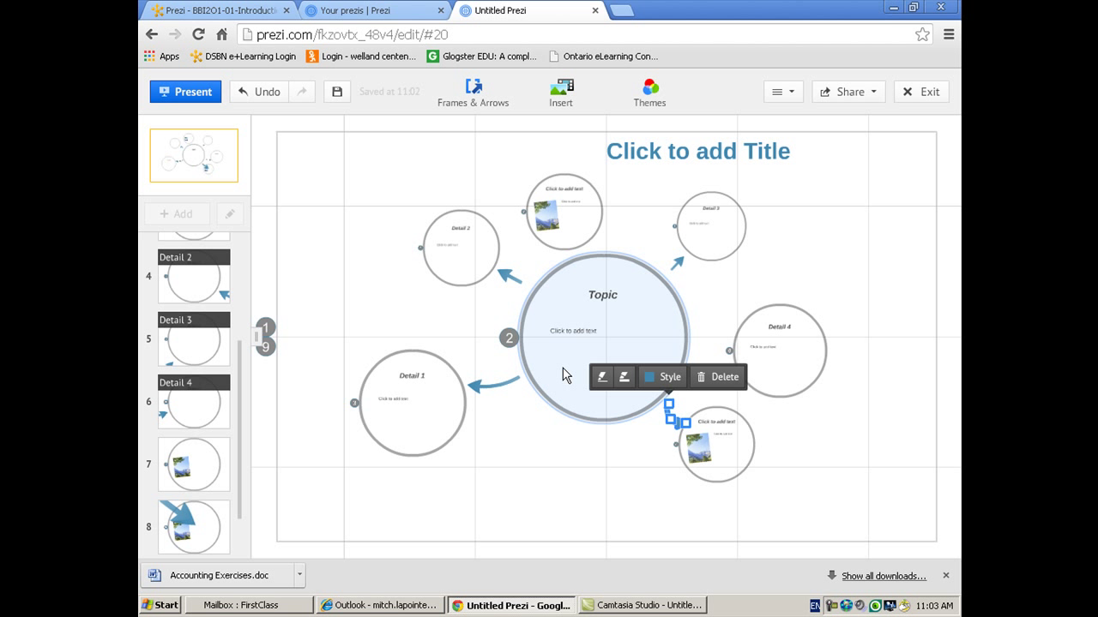
Apply the Image + text layout to the central Topic frame
click(623, 314)
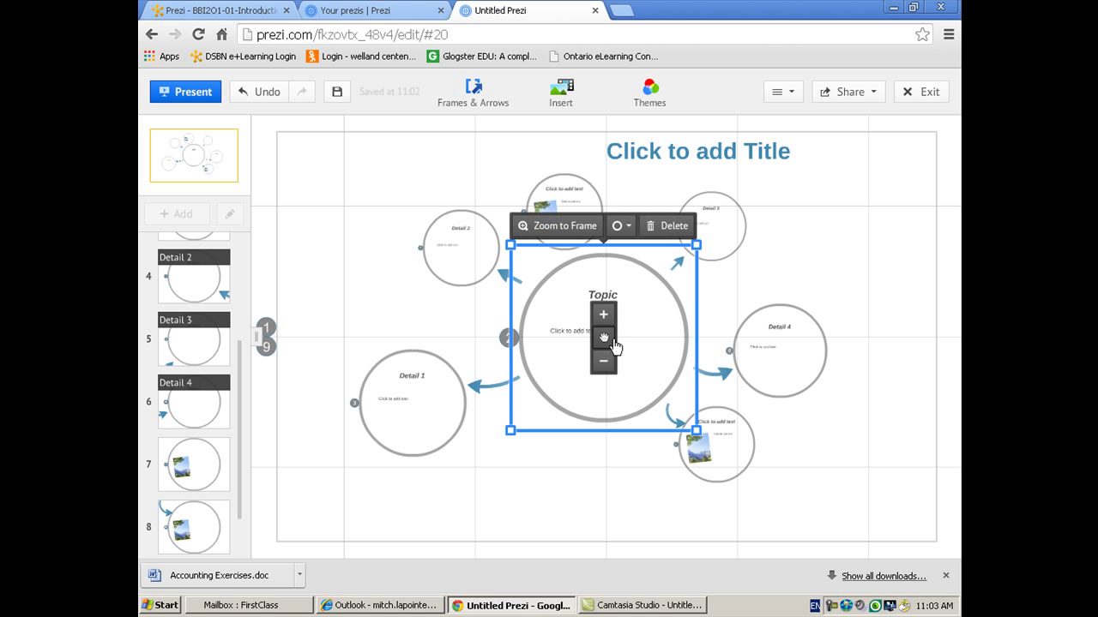
click(559, 226)
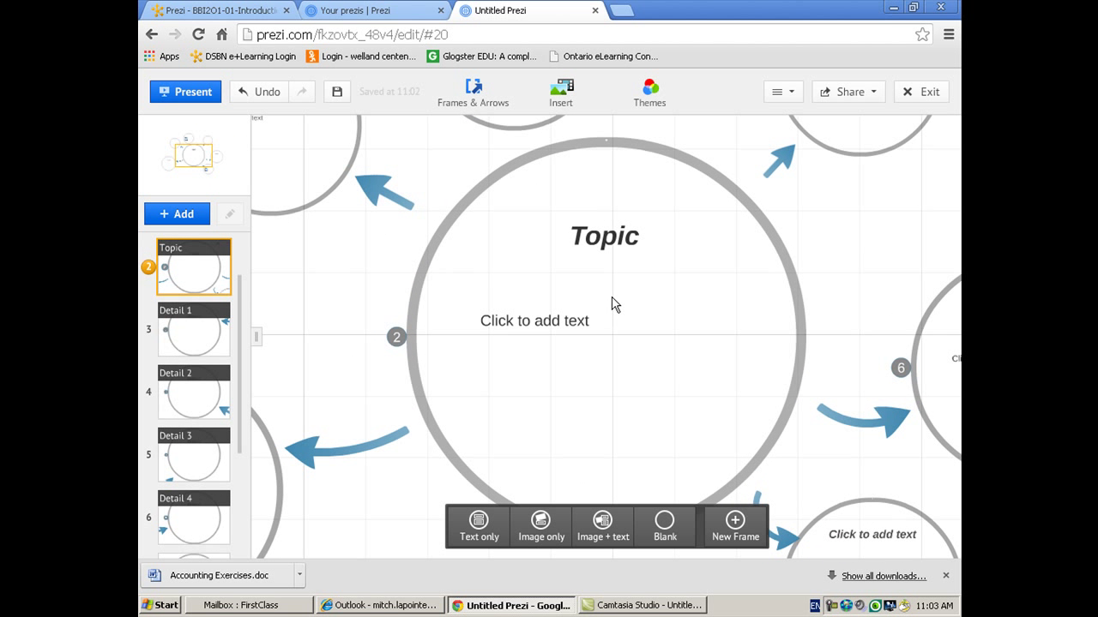
click(599, 533)
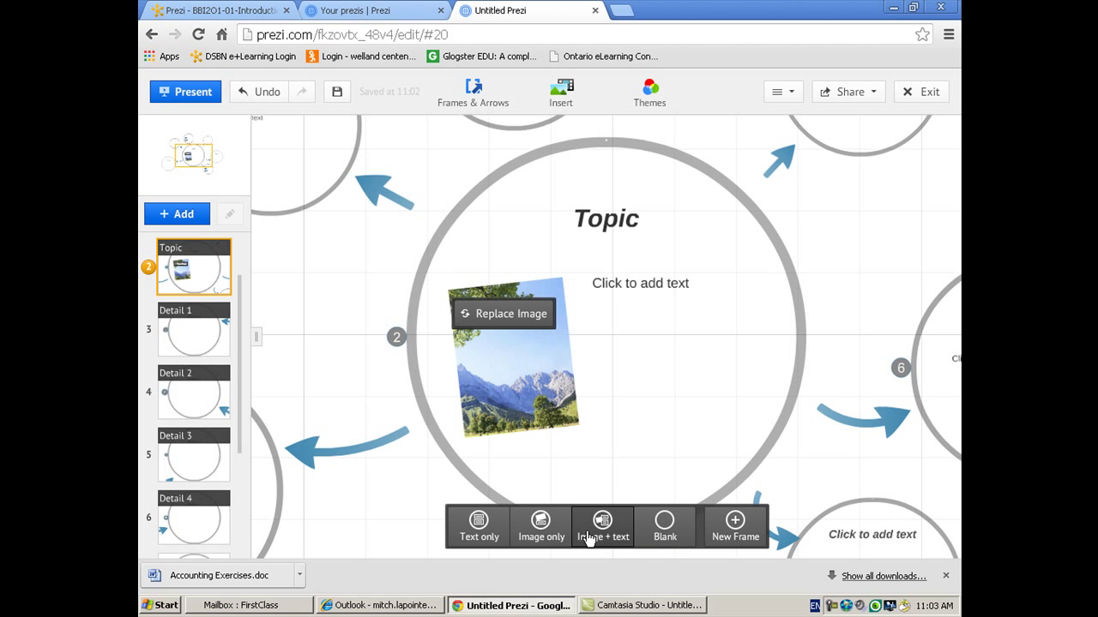